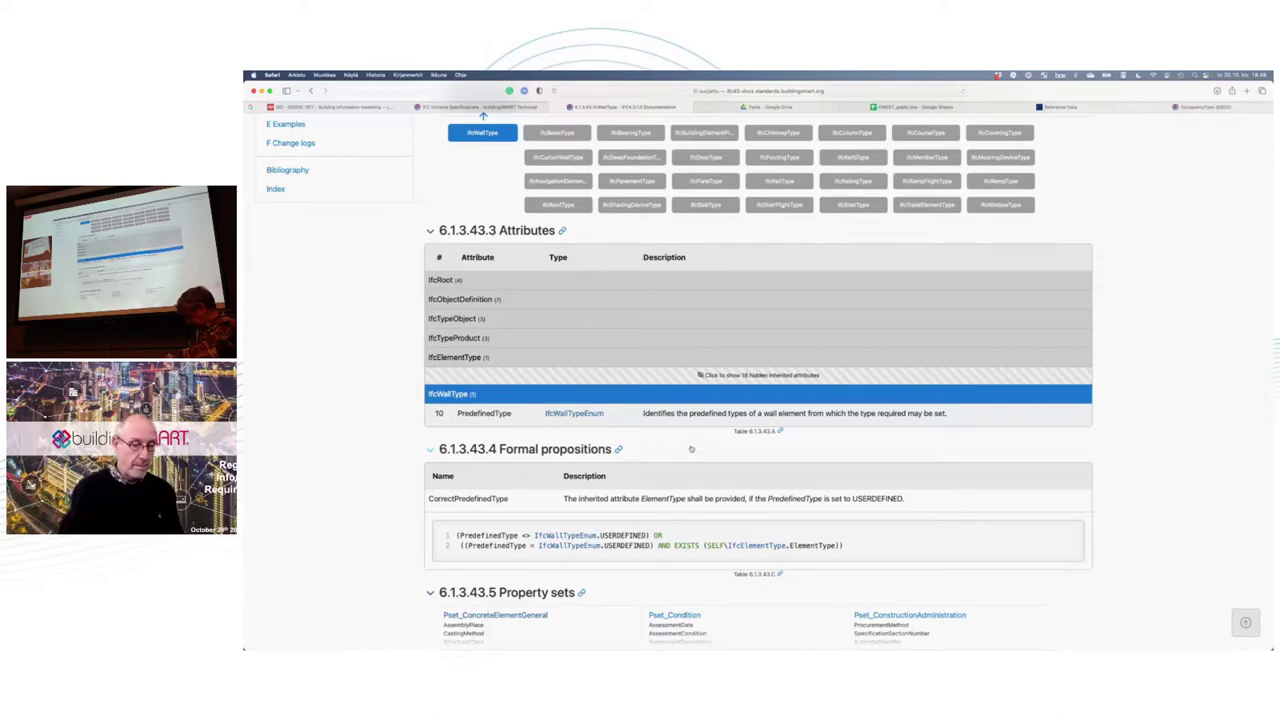
- Examine the attributes, formal propositions, property sets and inheritance diagram of IfcWallType in the IFC documentation
scroll(355, 458, "down", 4)
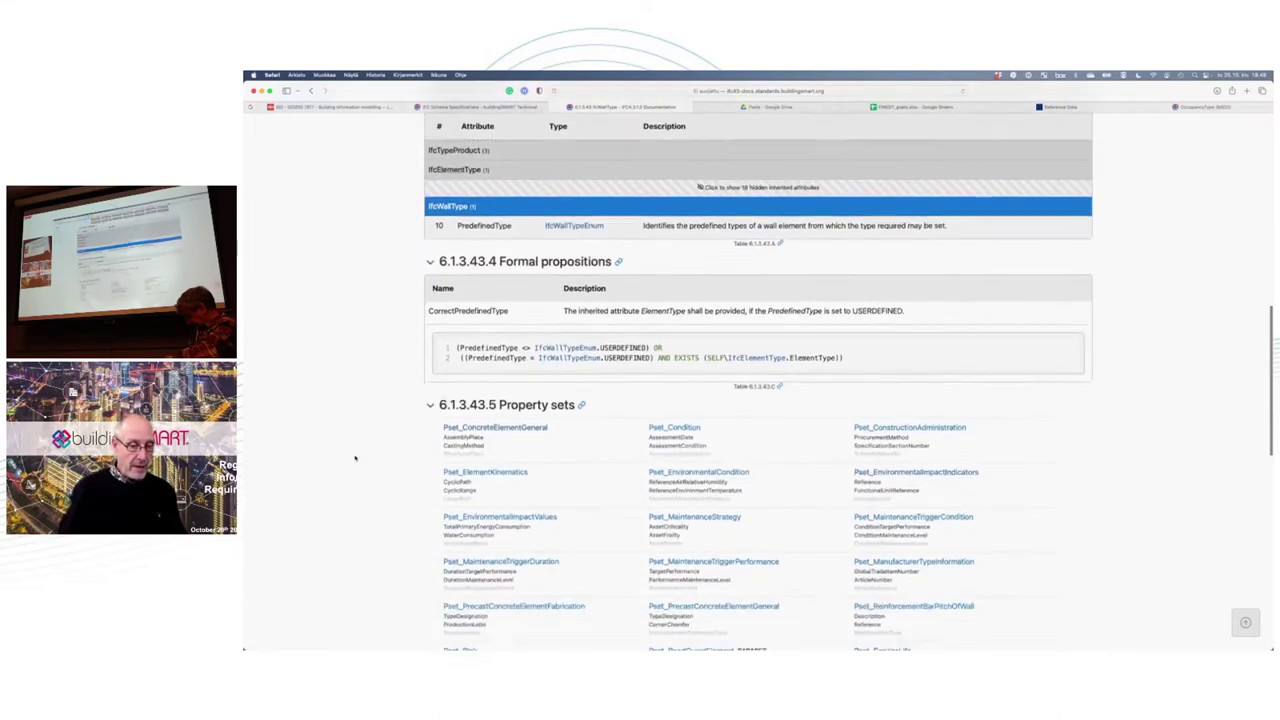
scroll(355, 458, "down", 4)
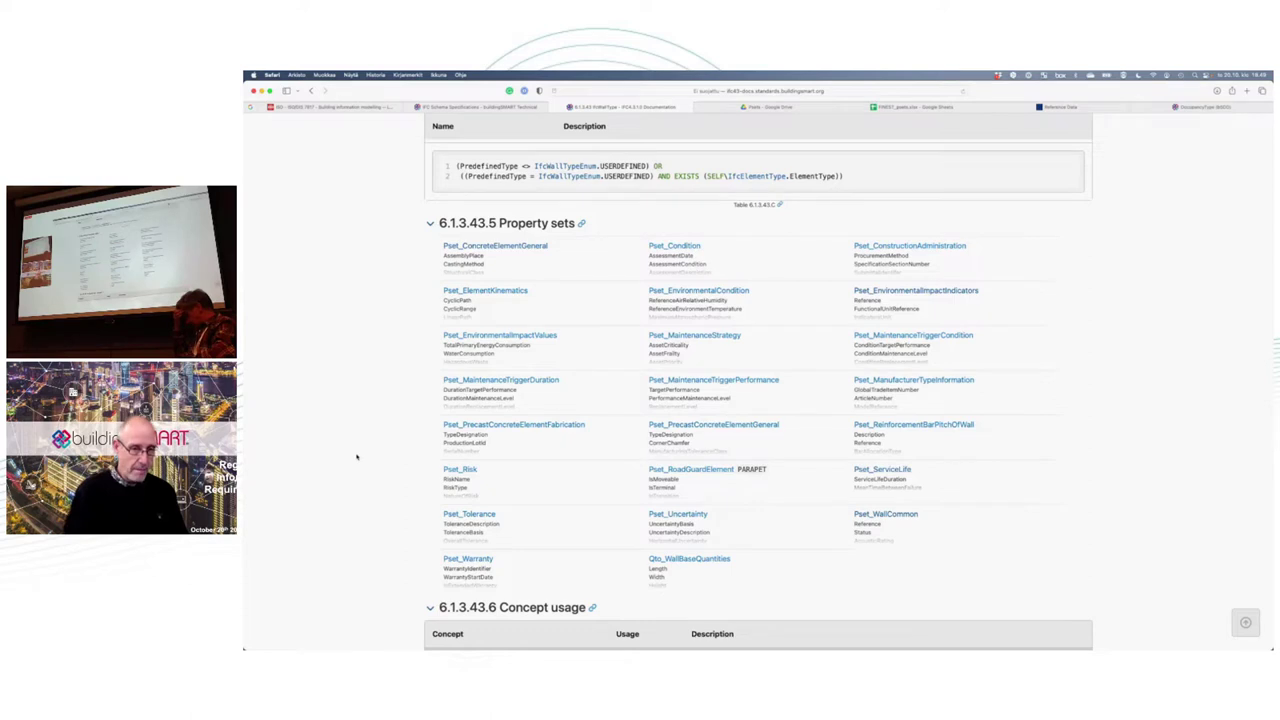
scroll(356, 457, "up", 5)
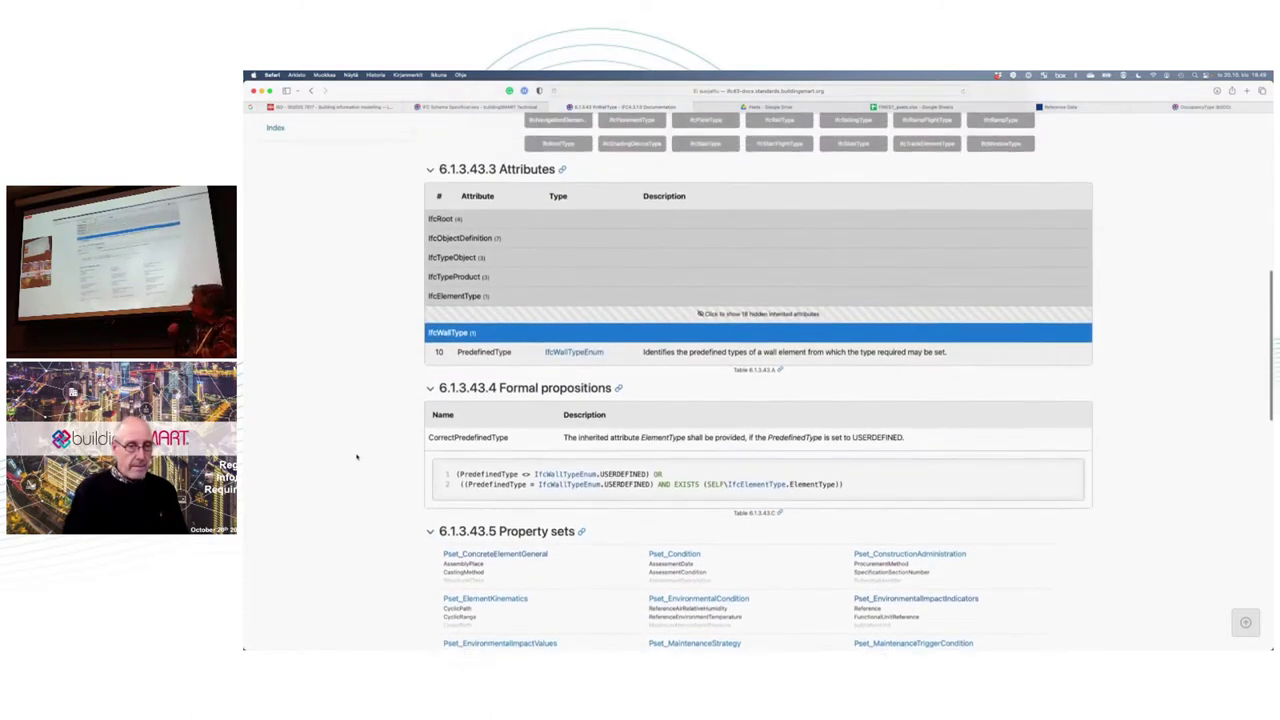
scroll(356, 457, "up", 1)
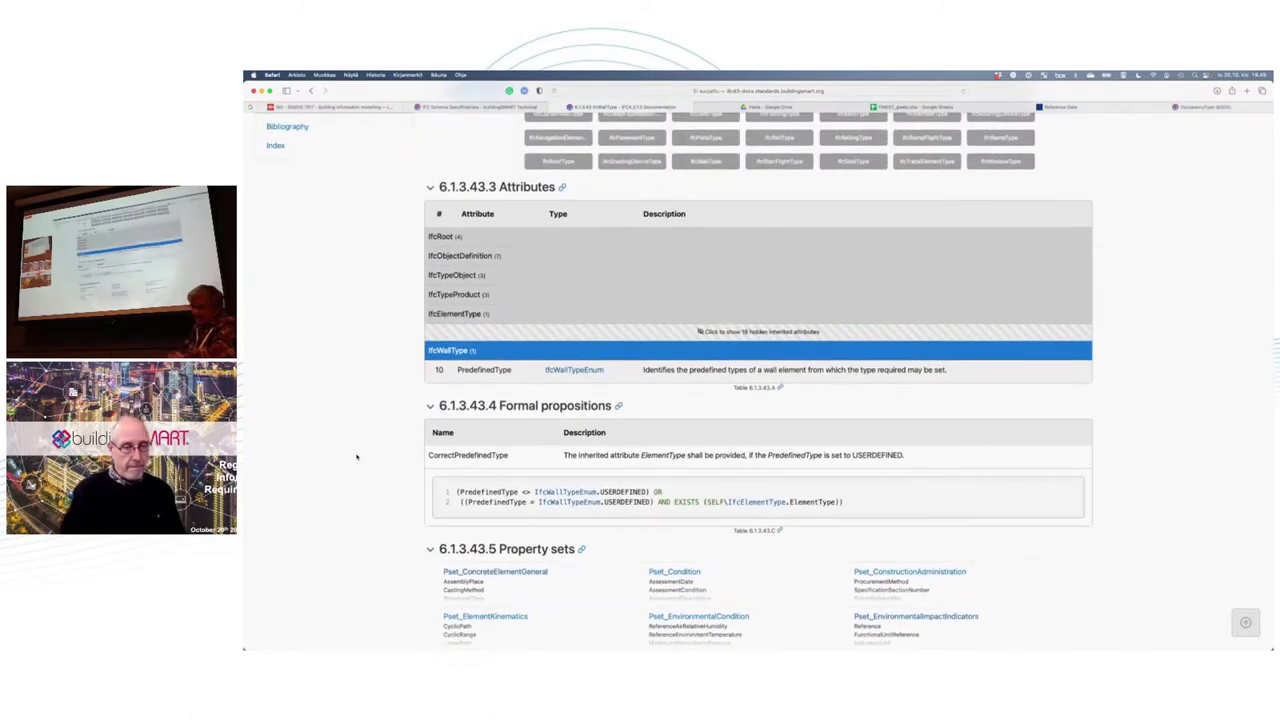
scroll(356, 457, "up", 2)
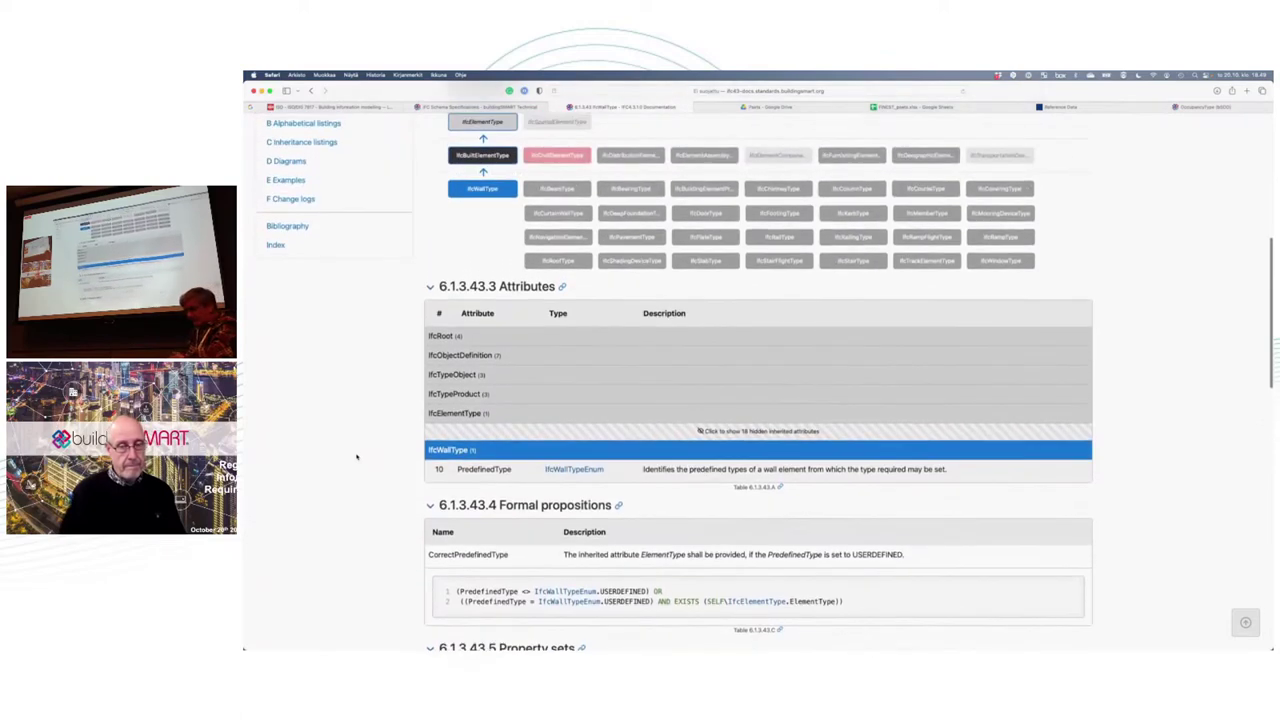
scroll(356, 457, "up", 1)
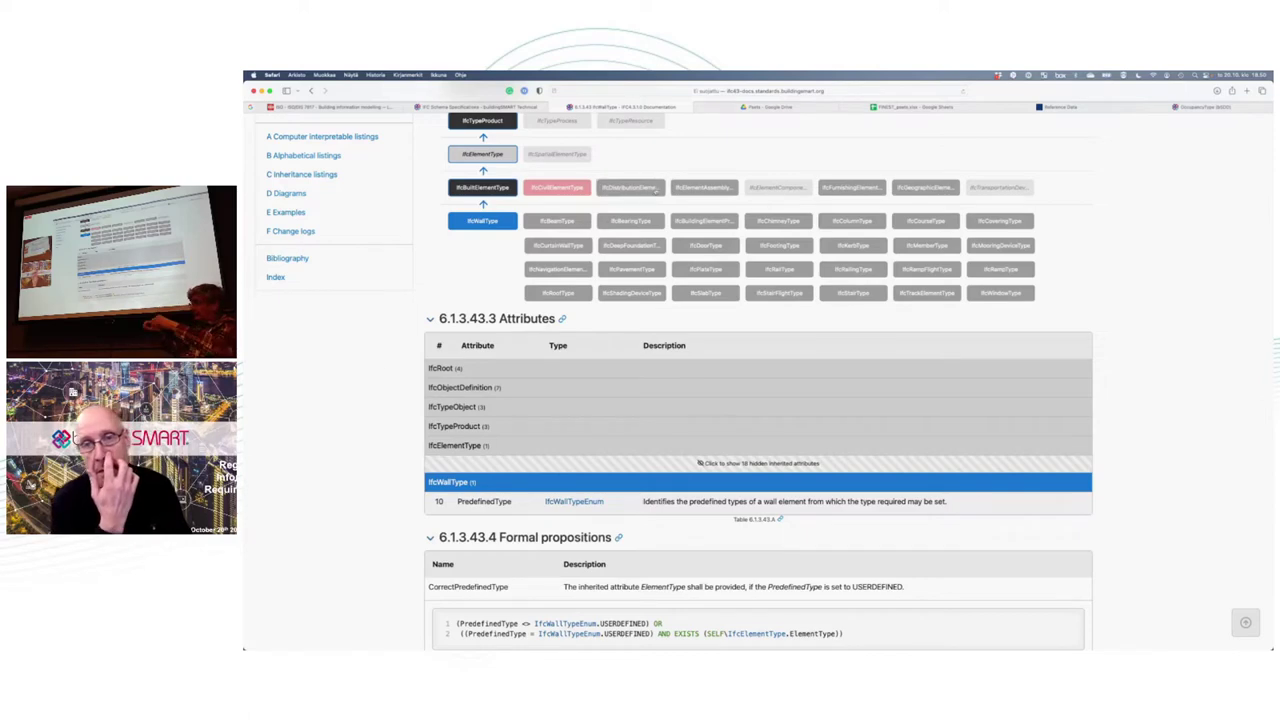
- Switch to the FINEST_psets spreadsheet and hide the FI Property description column on the Collection sheet
left_click(910, 106)
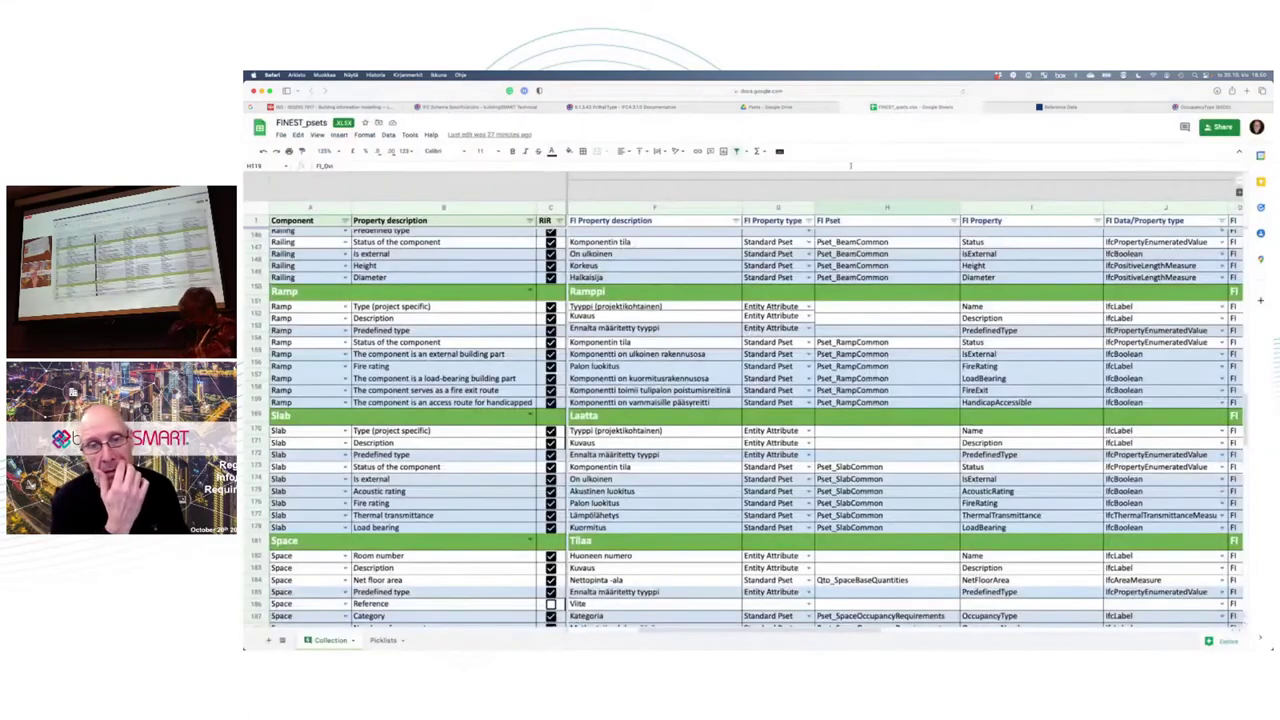
scroll(798, 250, "up", 3)
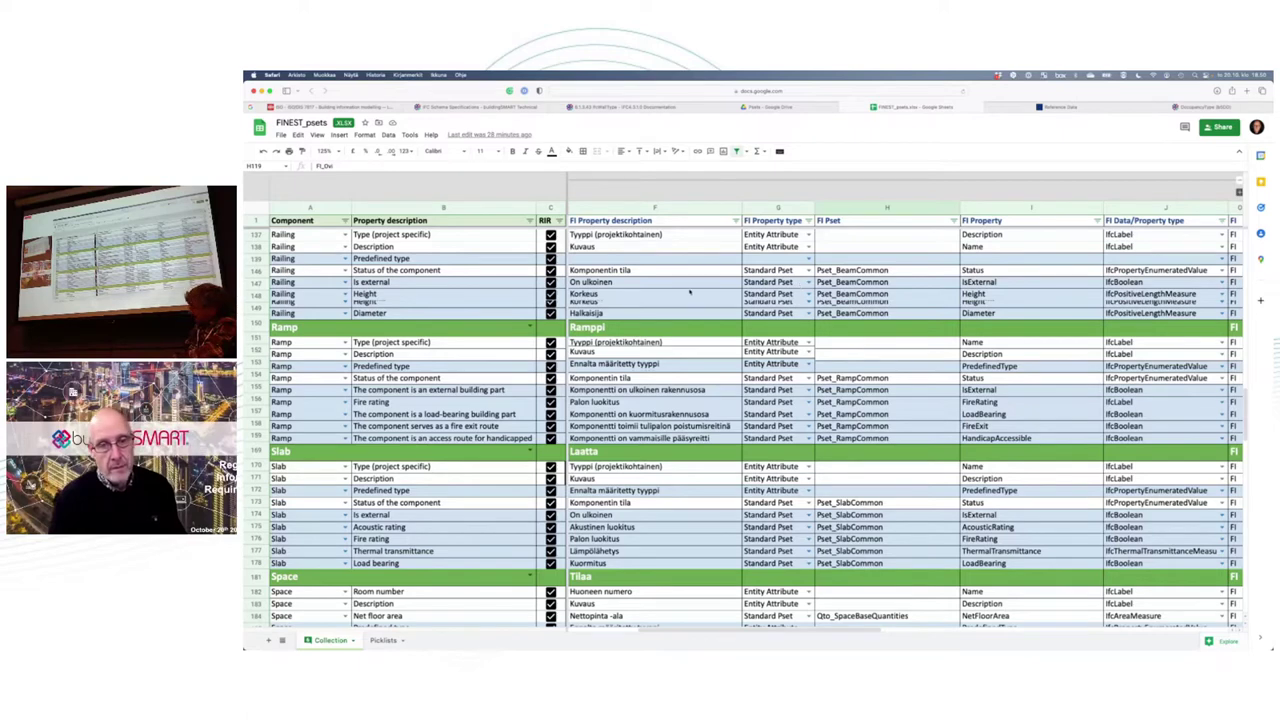
scroll(703, 292, "down", 2)
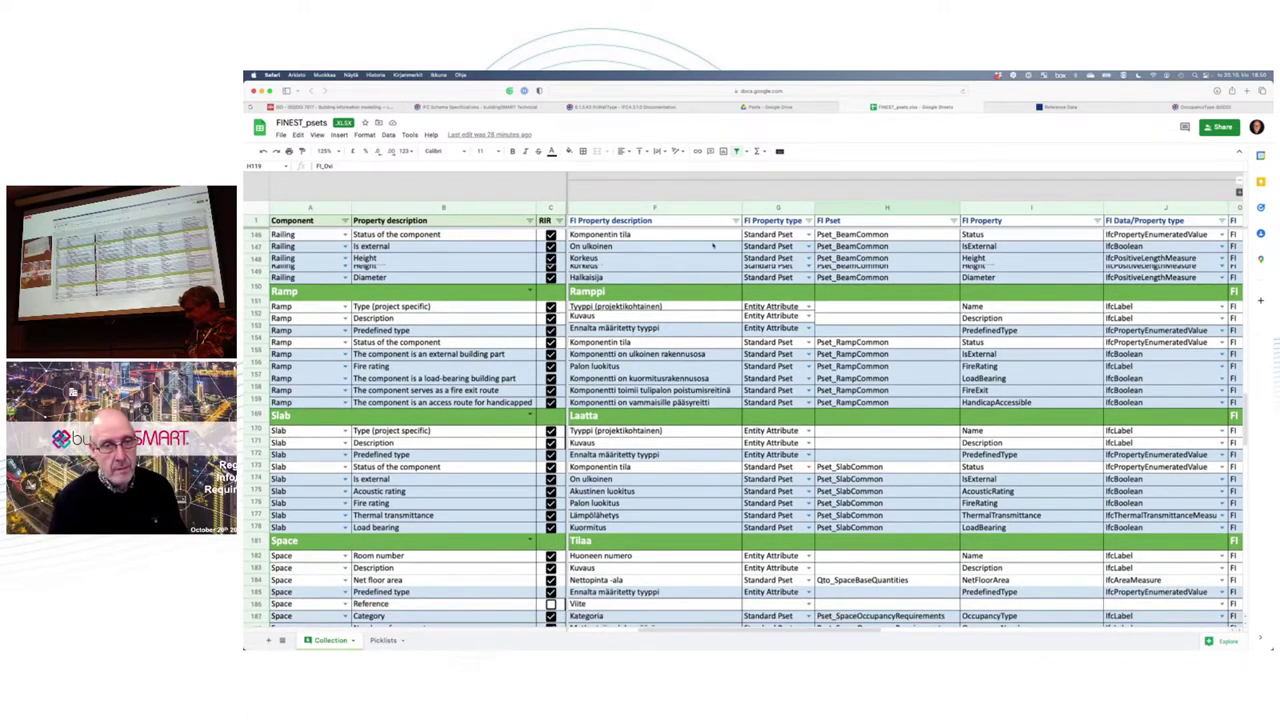
right_click(666, 208)
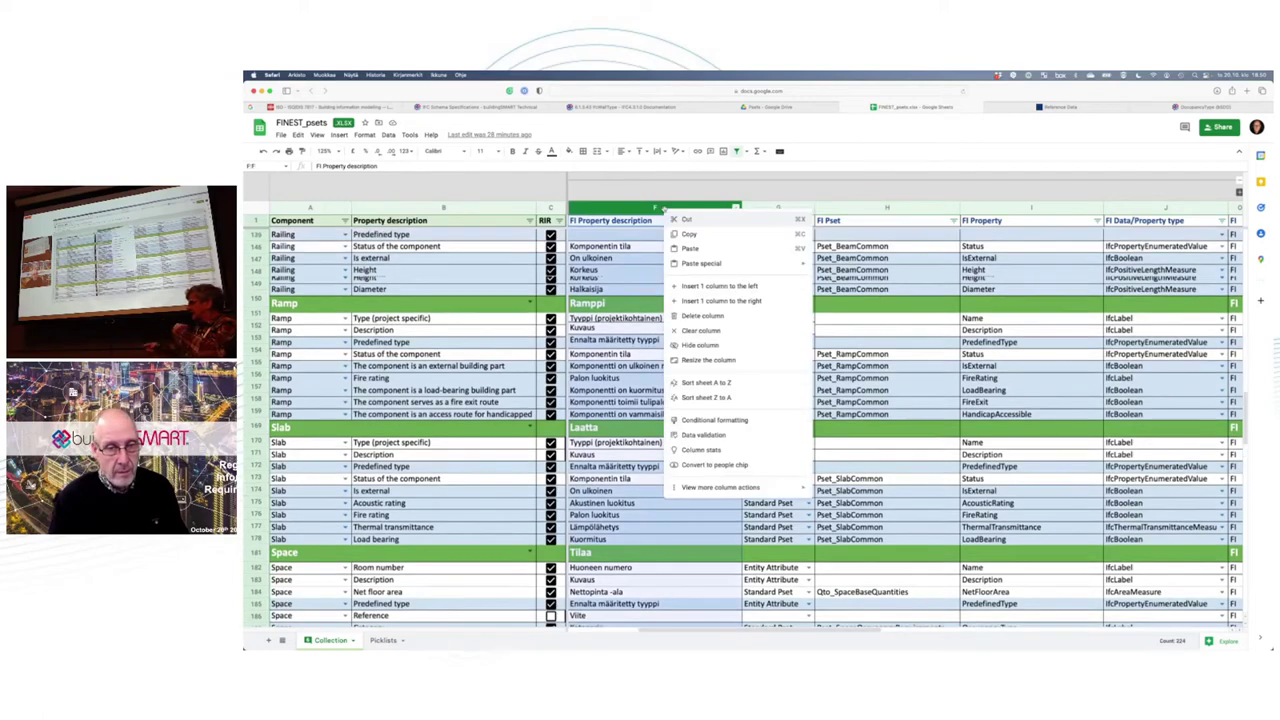
left_click(690, 344)
left_click(706, 325)
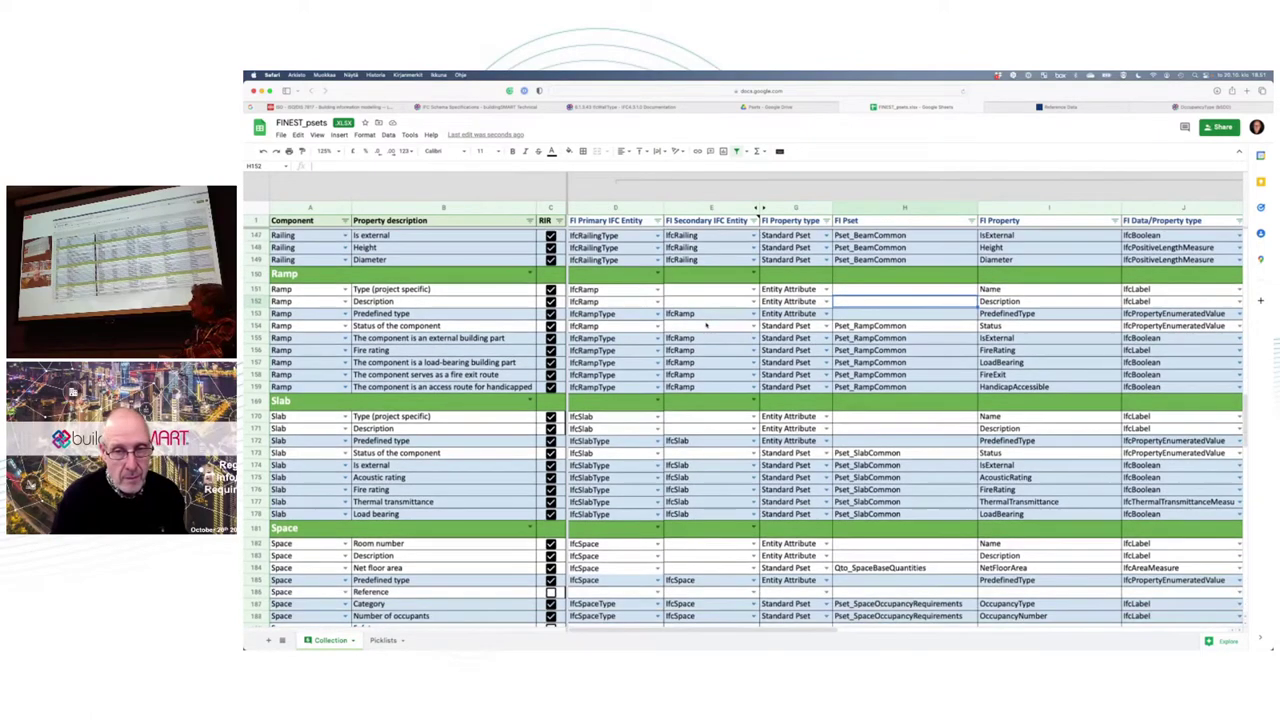
- Review the IFC entities of the Slab, Space and Wall components and read the note on the FI Secondary IFC Entity header
scroll(706, 325, "down", 1)
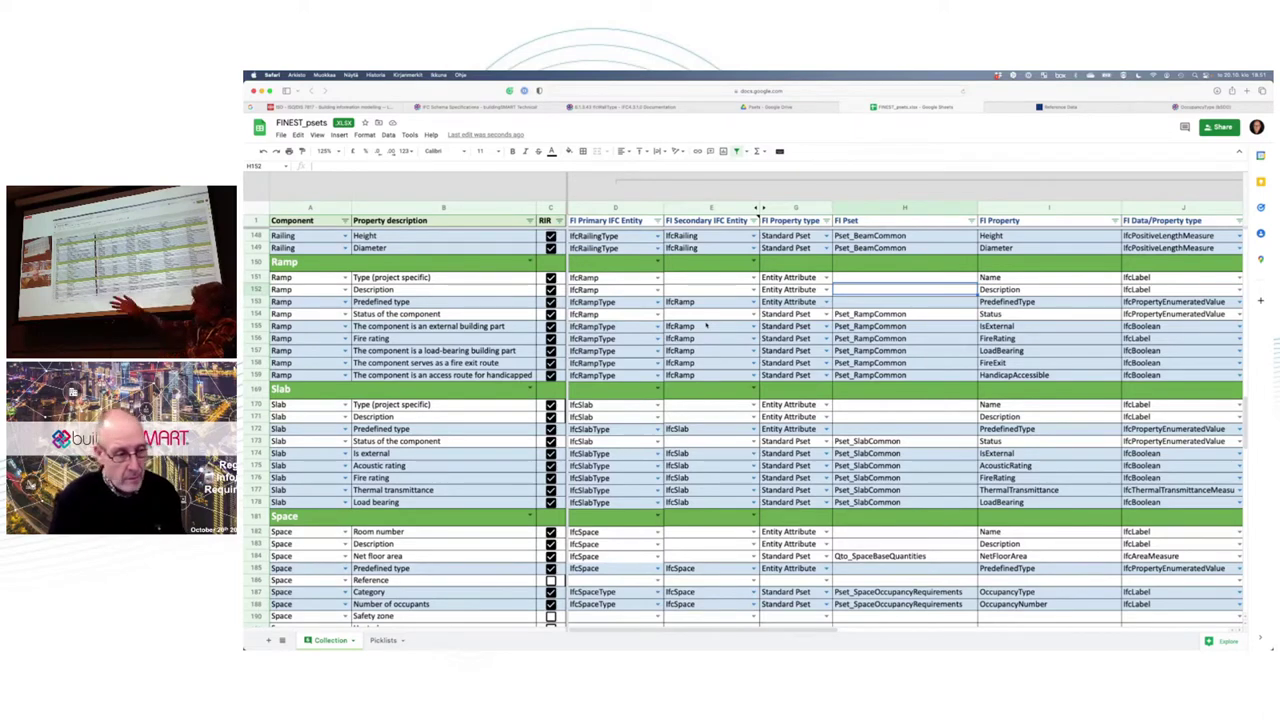
scroll(706, 325, "down", 5)
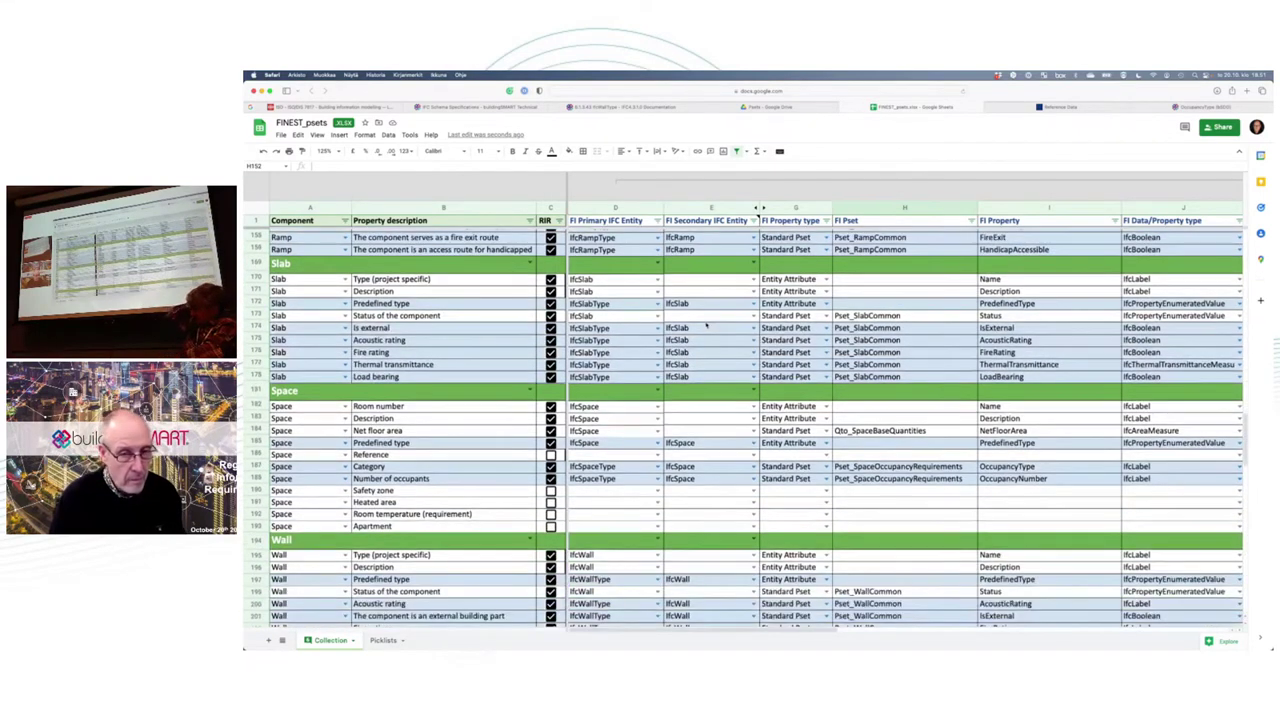
scroll(706, 325, "down", 5)
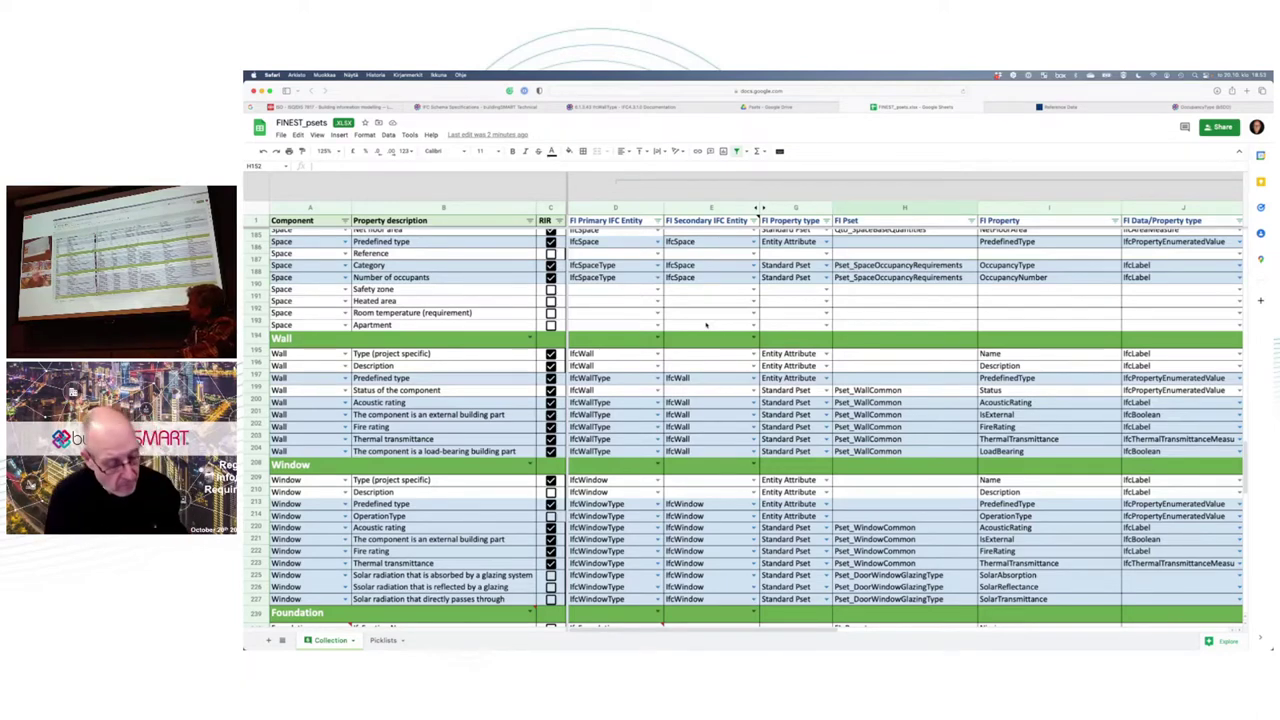
mouse_move(755, 221)
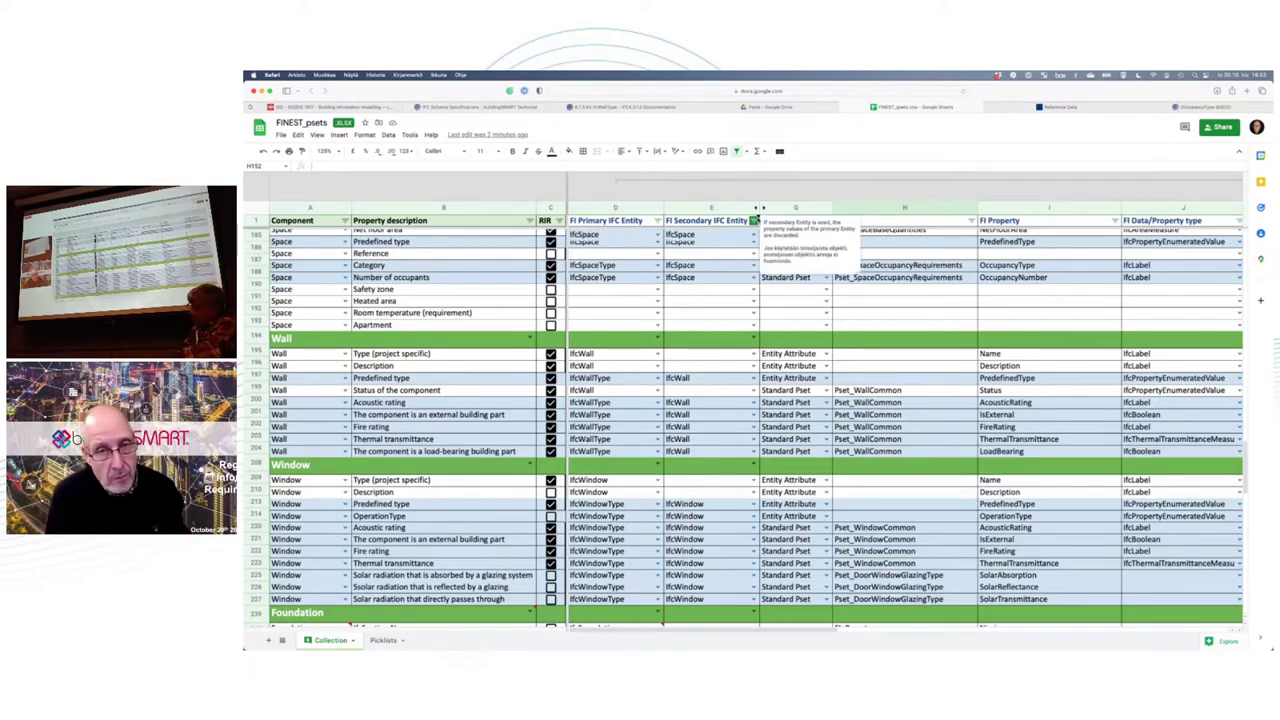
scroll(740, 240, "right", 3)
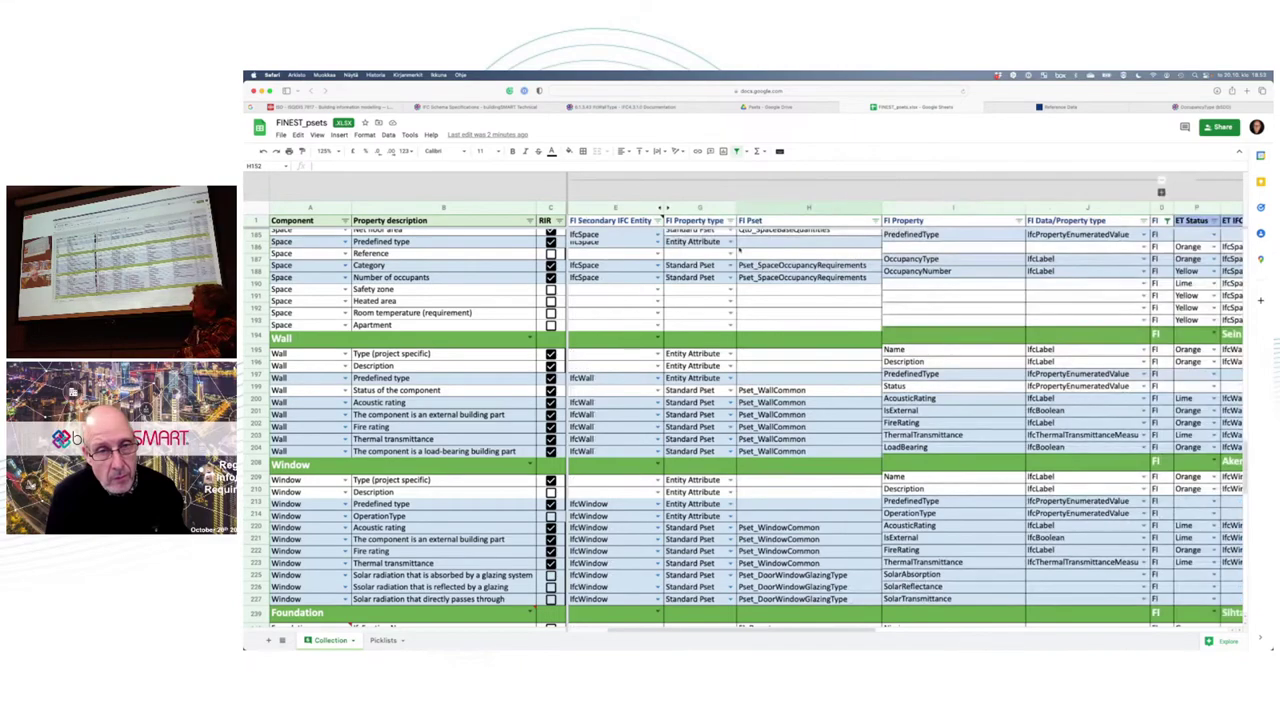
scroll(727, 254, "left", 3)
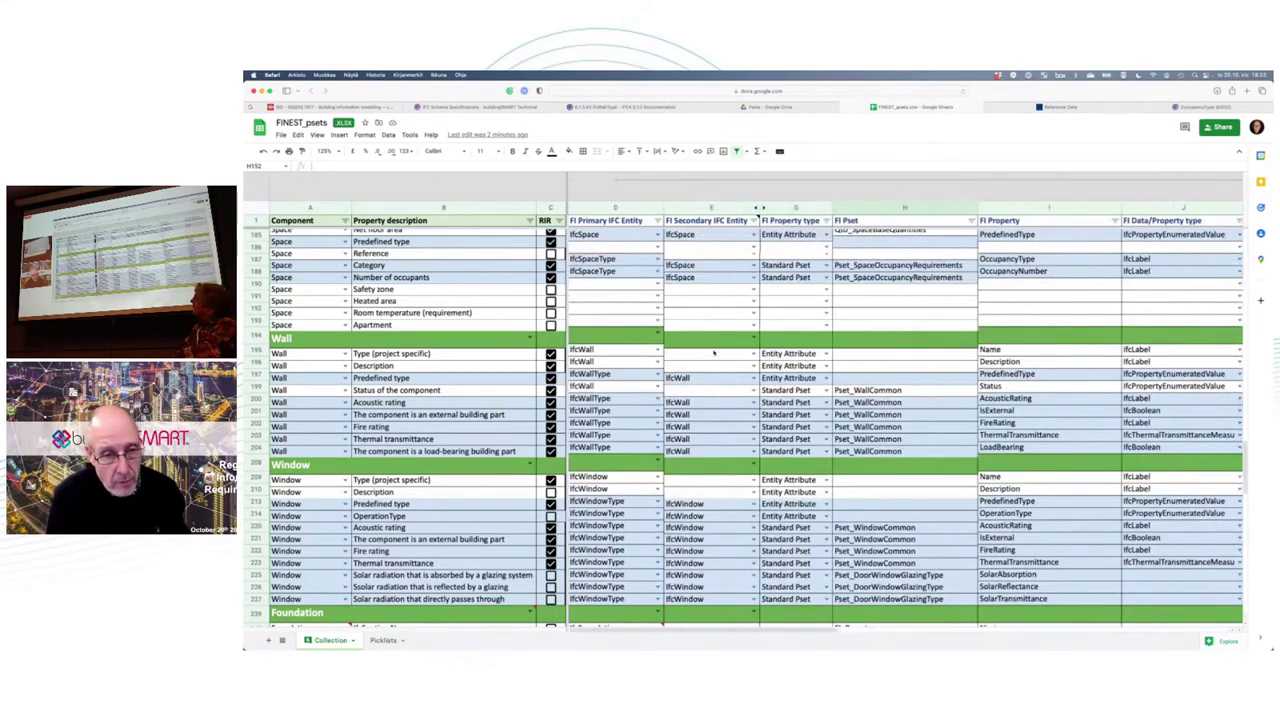
- Compare the primary and secondary IFC entities assigned to the Space, Wall and Window properties
scroll(714, 352, "down", 2)
scroll(714, 352, "up", 5)
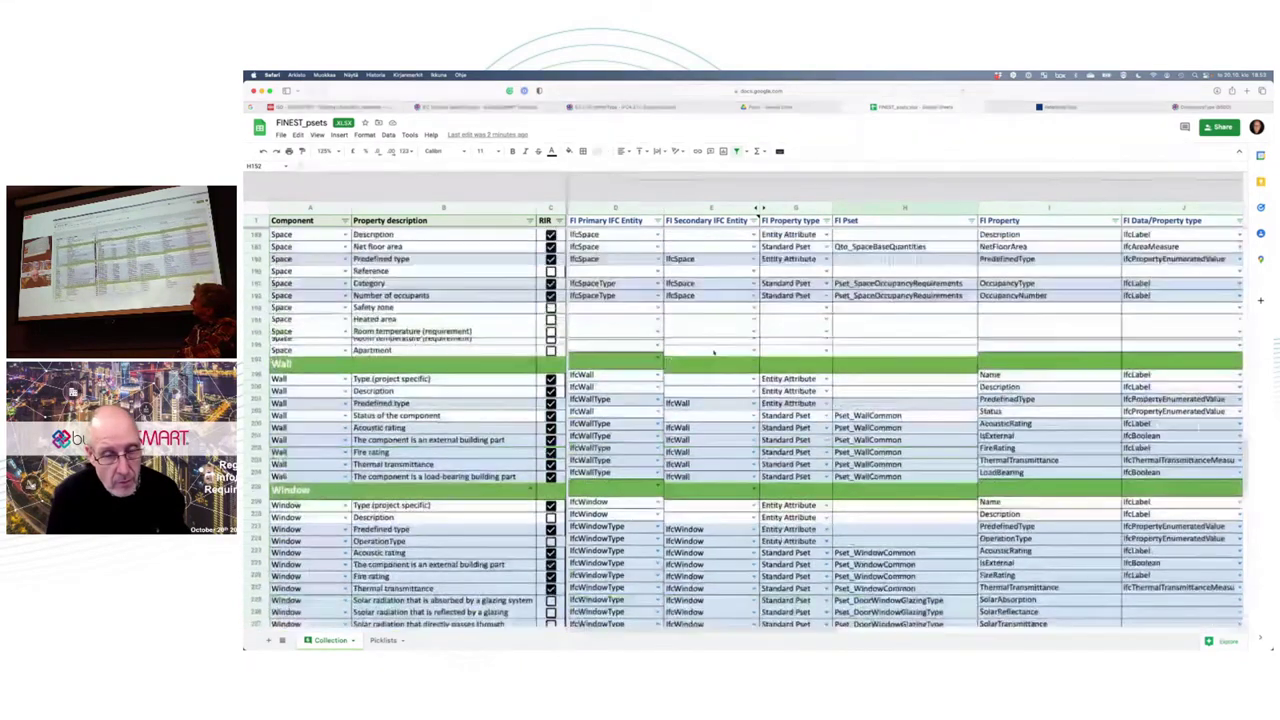
scroll(714, 353, "down", 3)
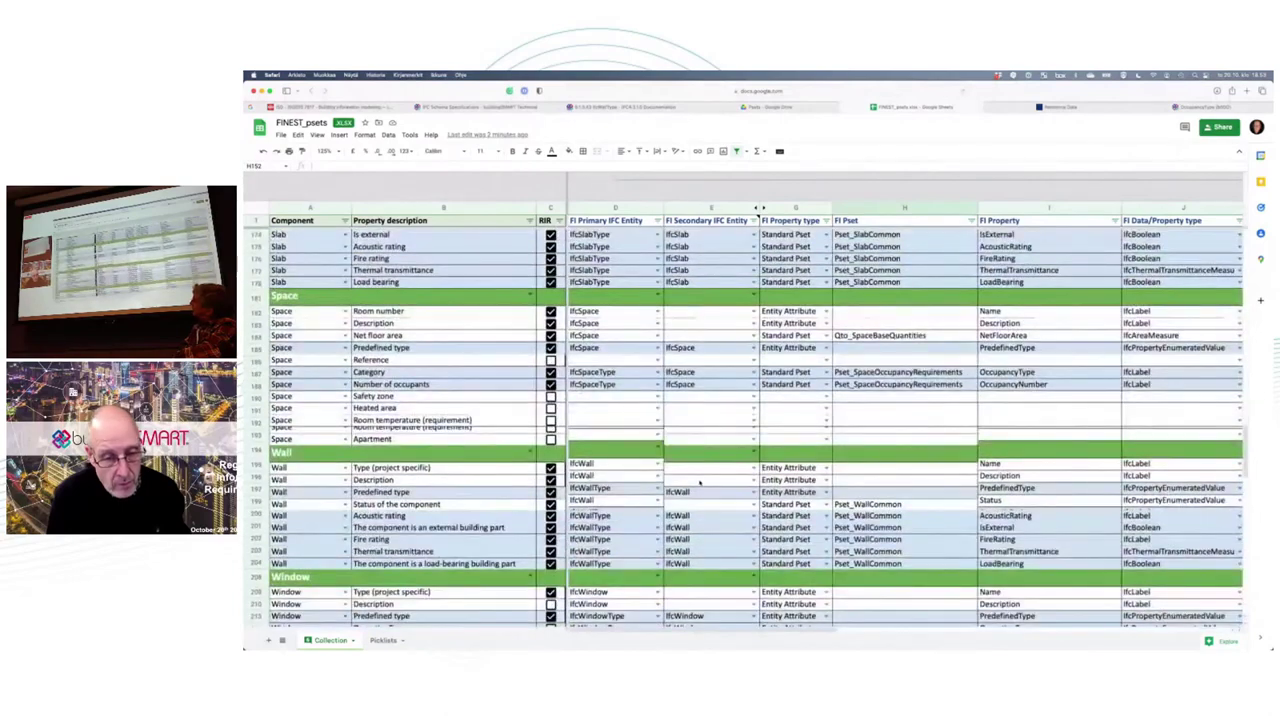
scroll(699, 458, "down", 2)
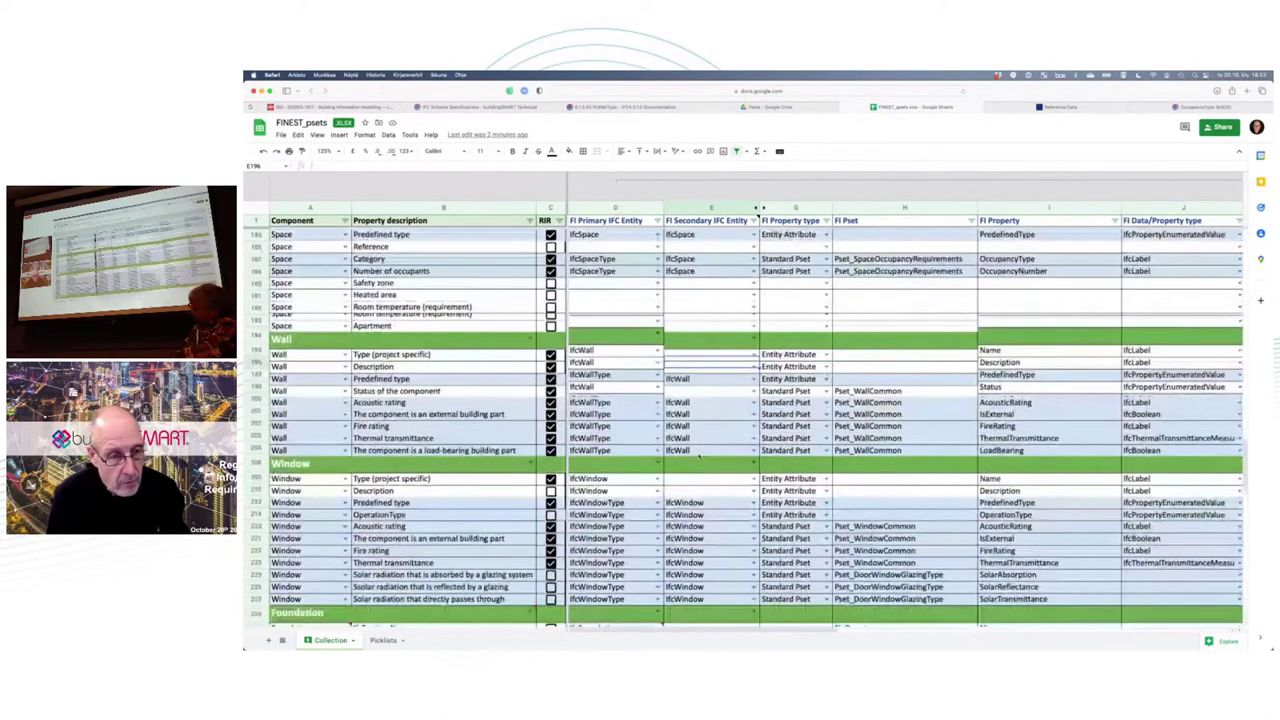
scroll(700, 459, "down", 5)
scroll(700, 459, "down", 5)
scroll(700, 459, "up", 3)
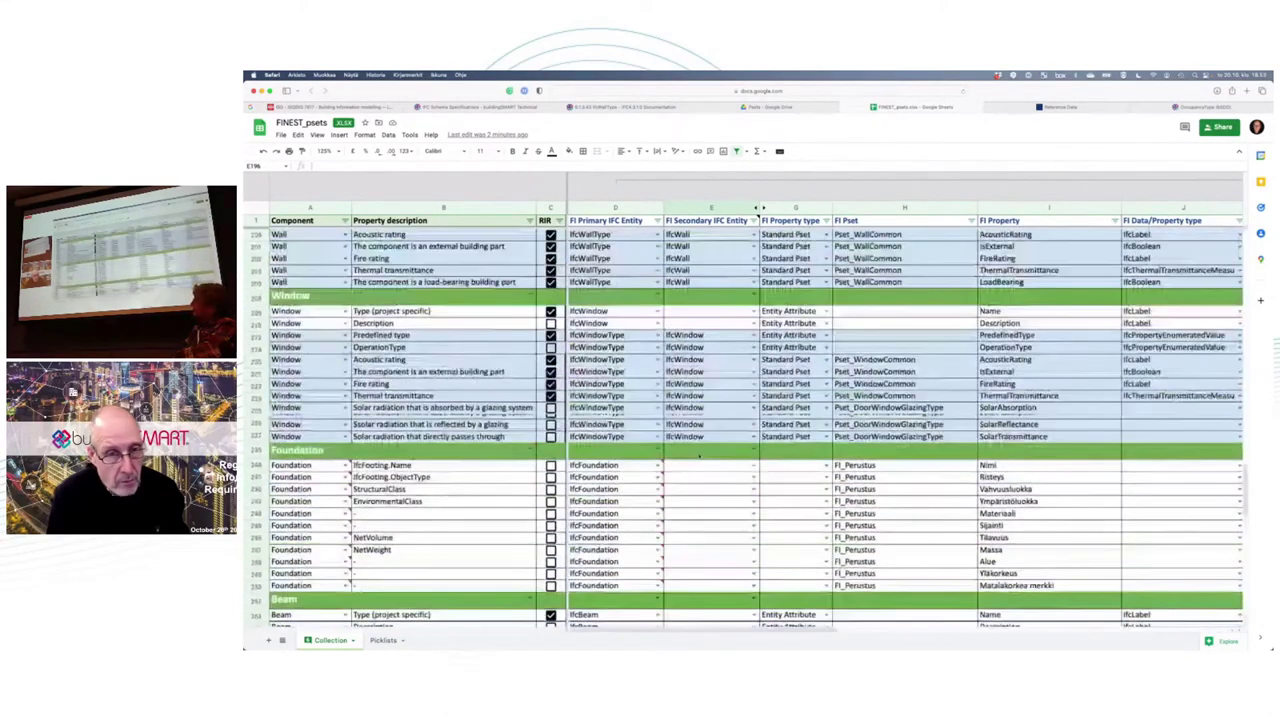
scroll(700, 459, "up", 5)
scroll(700, 459, "up", 1)
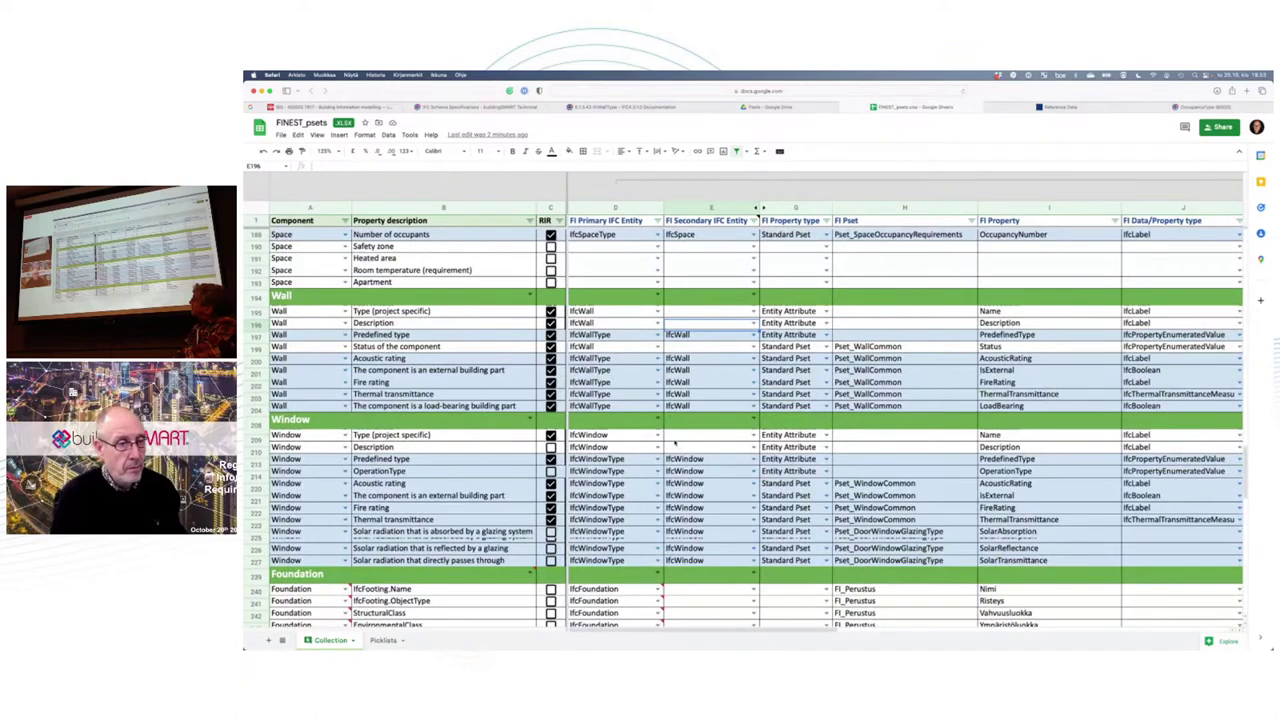
scroll(456, 325, "up", 4)
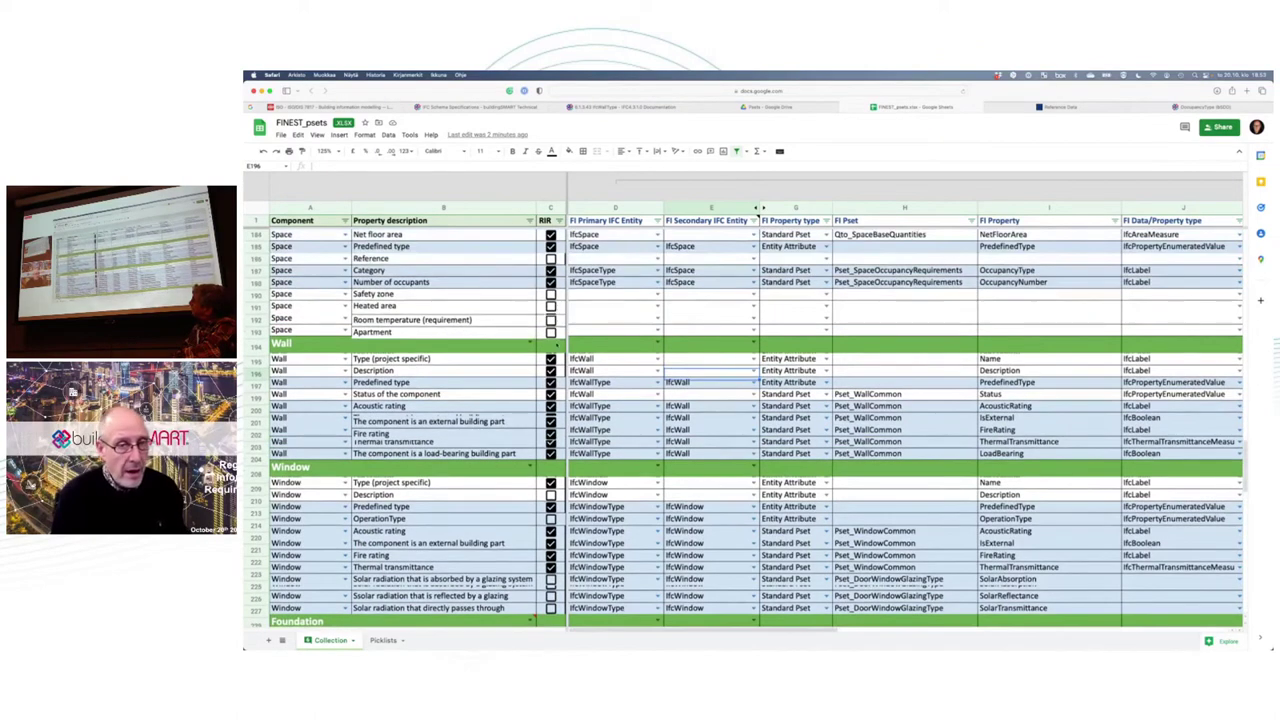
left_click(657, 359)
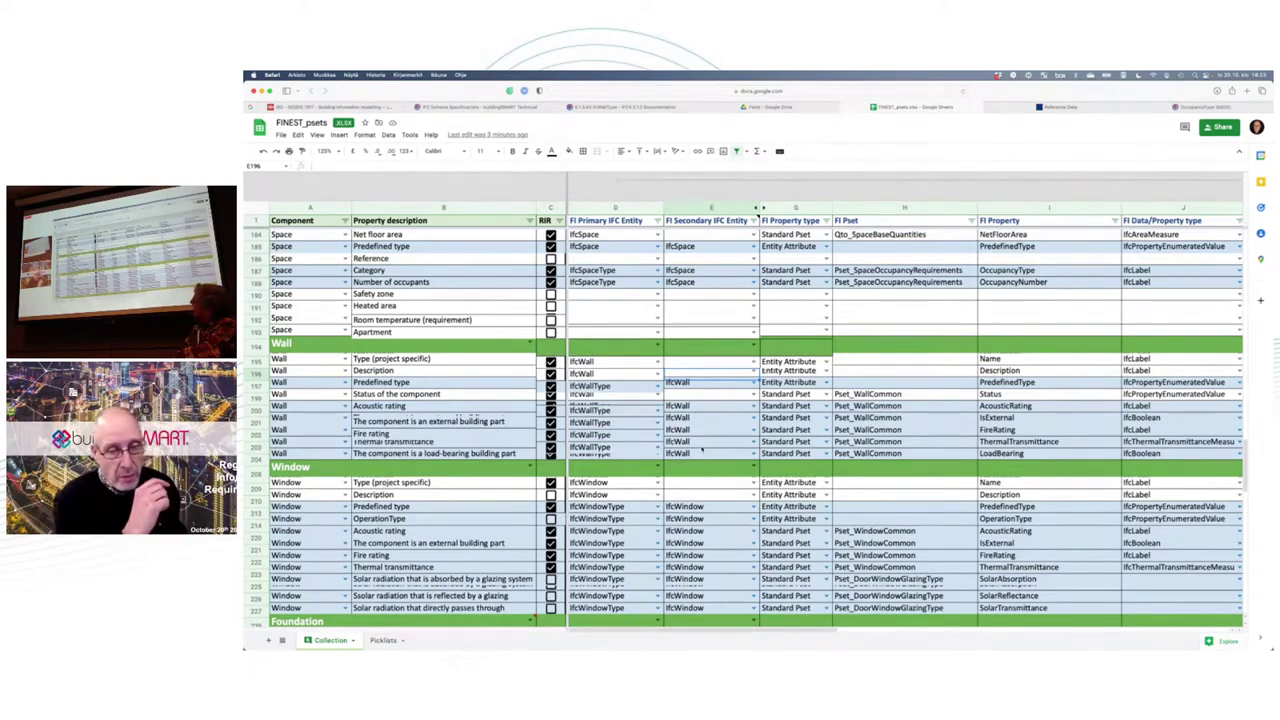
- Look over the IFC entities and property sets of the Foundation, Beam and Column components
scroll(717, 400, "down", 15)
scroll(717, 320, "up", 5)
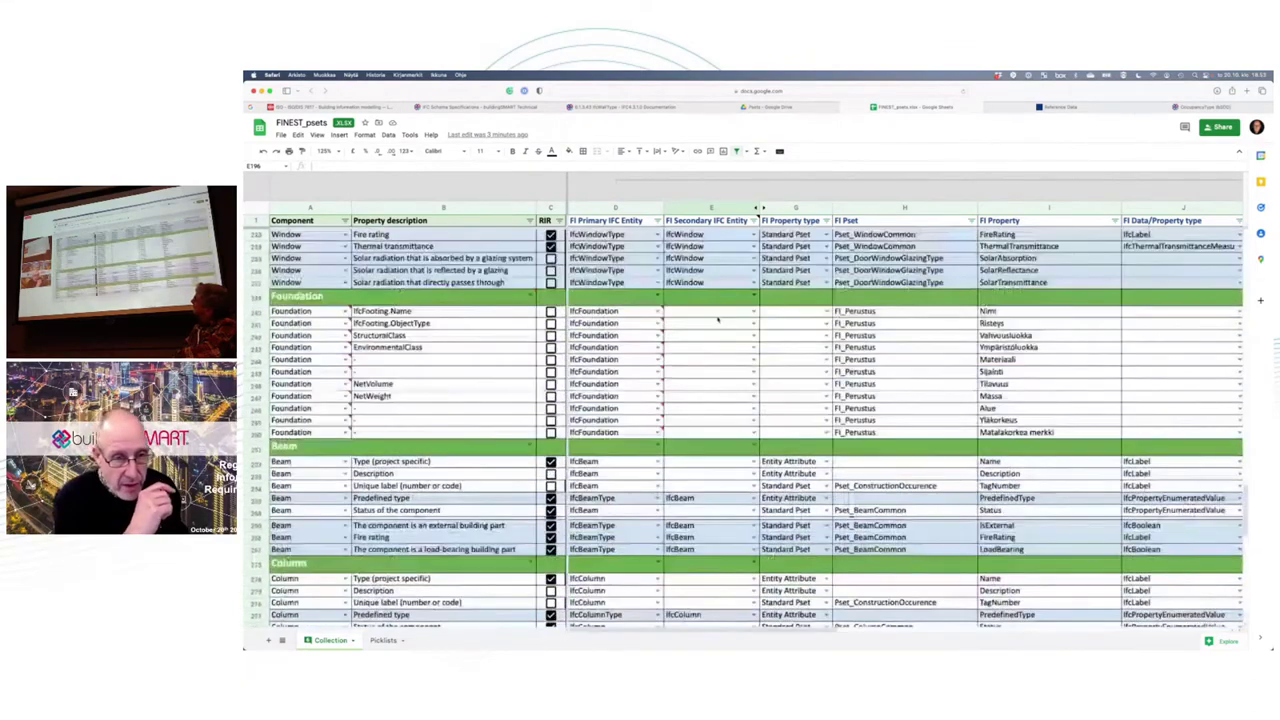
scroll(717, 320, "up", 3)
scroll(717, 318, "up", 7)
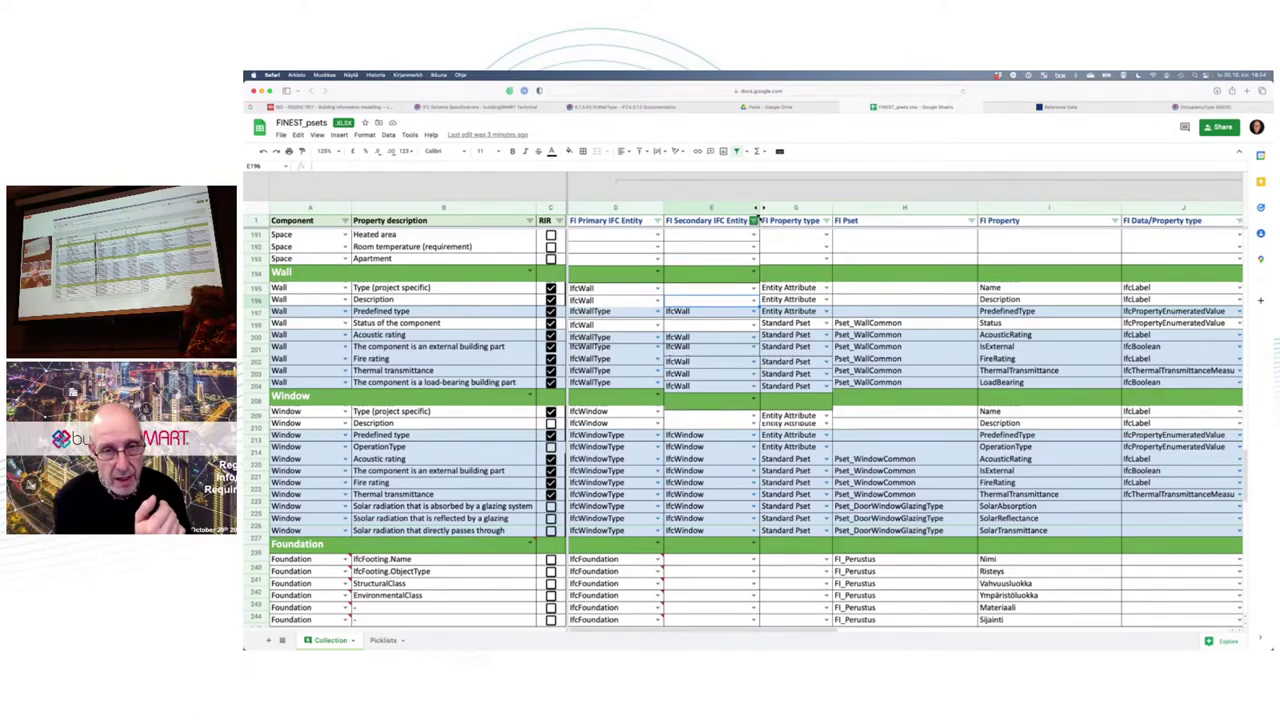
- Reread the note on the FI Secondary IFC Entity header and check the Wall and Window rows against it
mouse_move(757, 221)
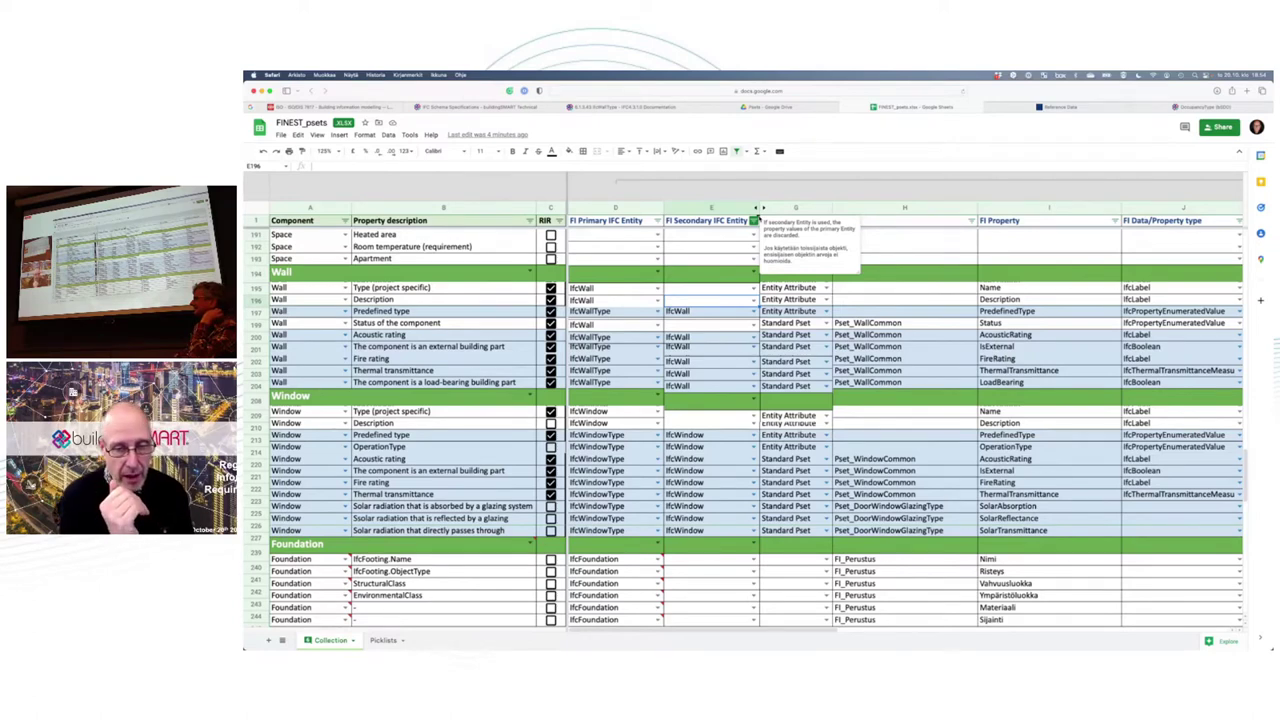
scroll(791, 356, "up", 2)
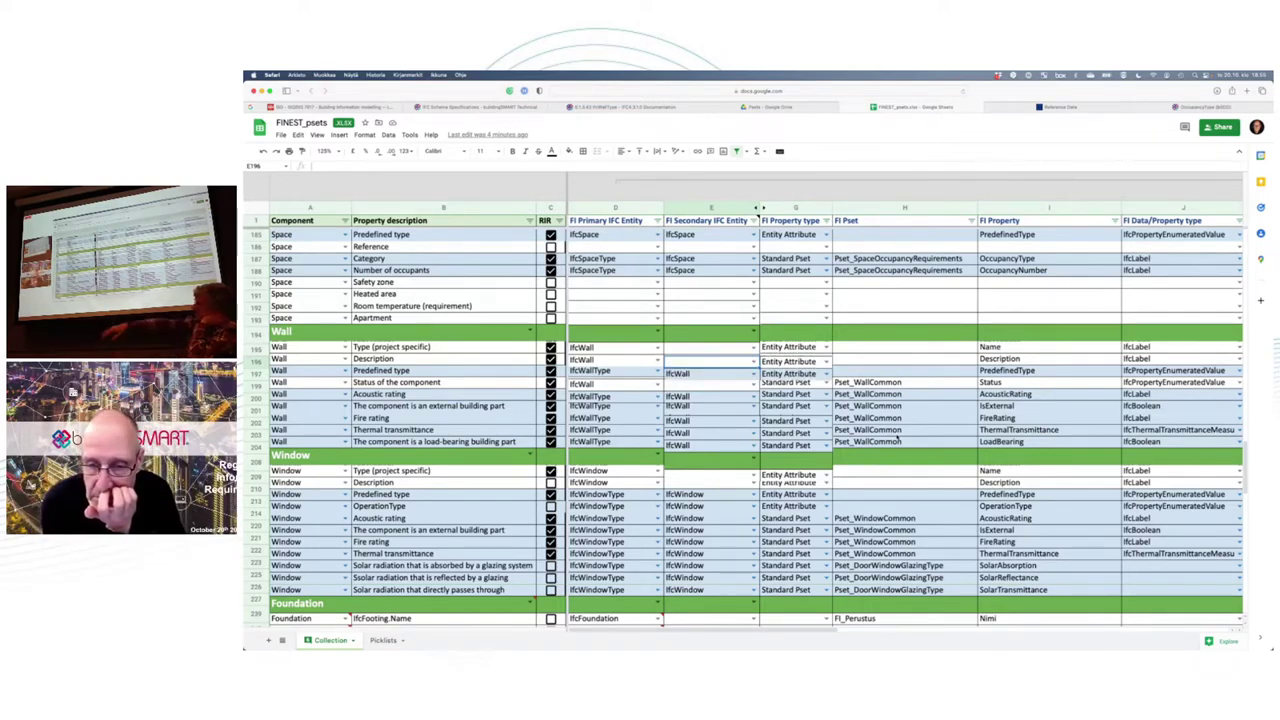
scroll(897, 437, "up", 2)
scroll(893, 437, "down", 8)
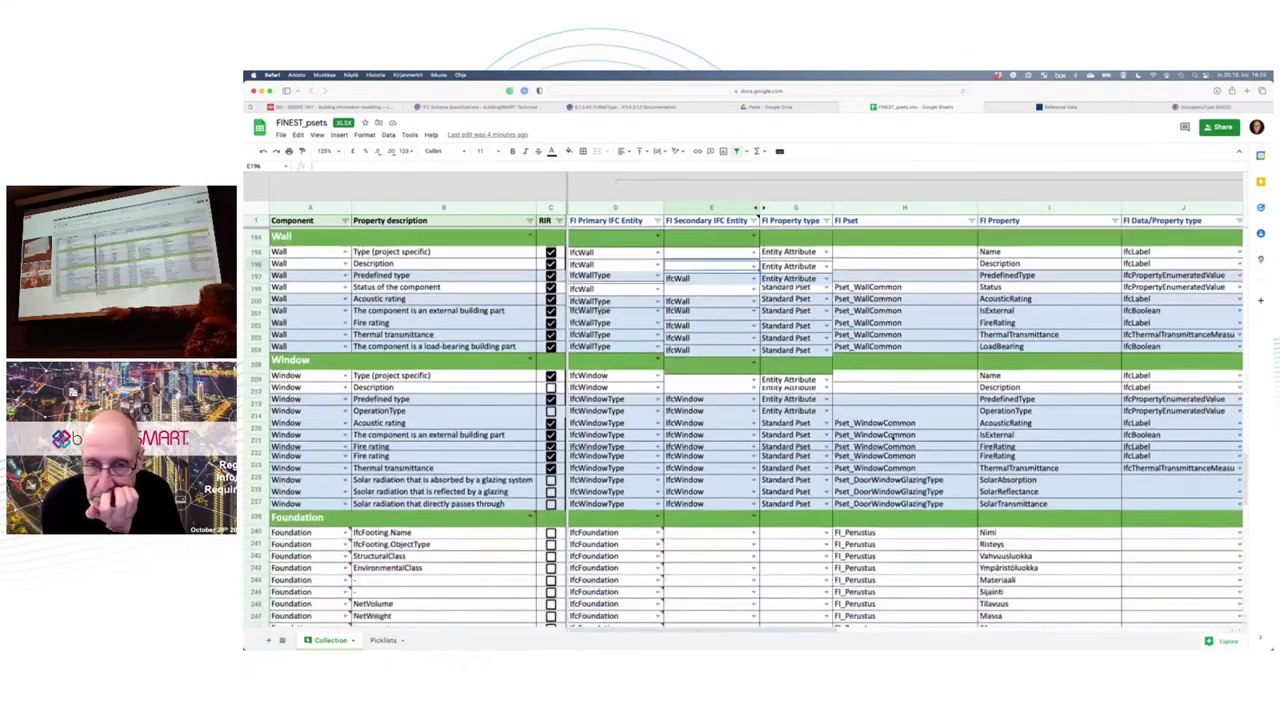
scroll(893, 437, "up", 6)
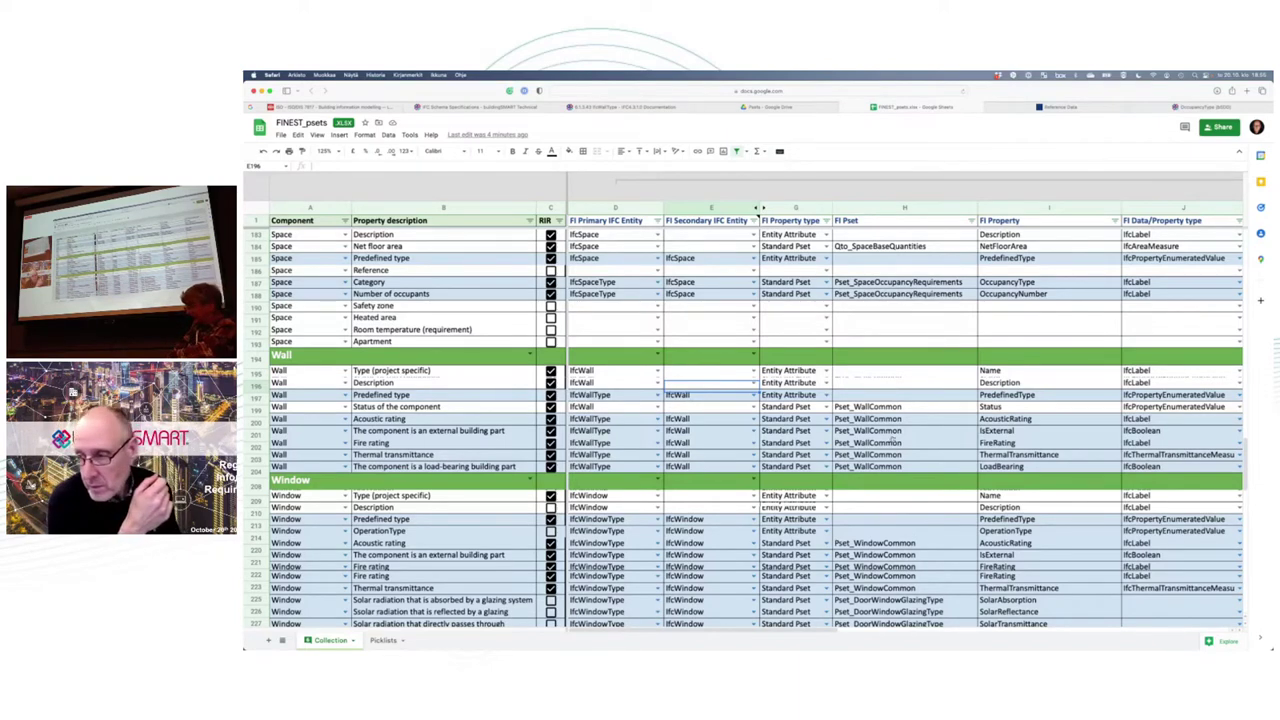
- Switch to the Physical Building Data Components diagram in draw.io and view the Physical Building Element Type class and its connected classes
key("super+Tab")
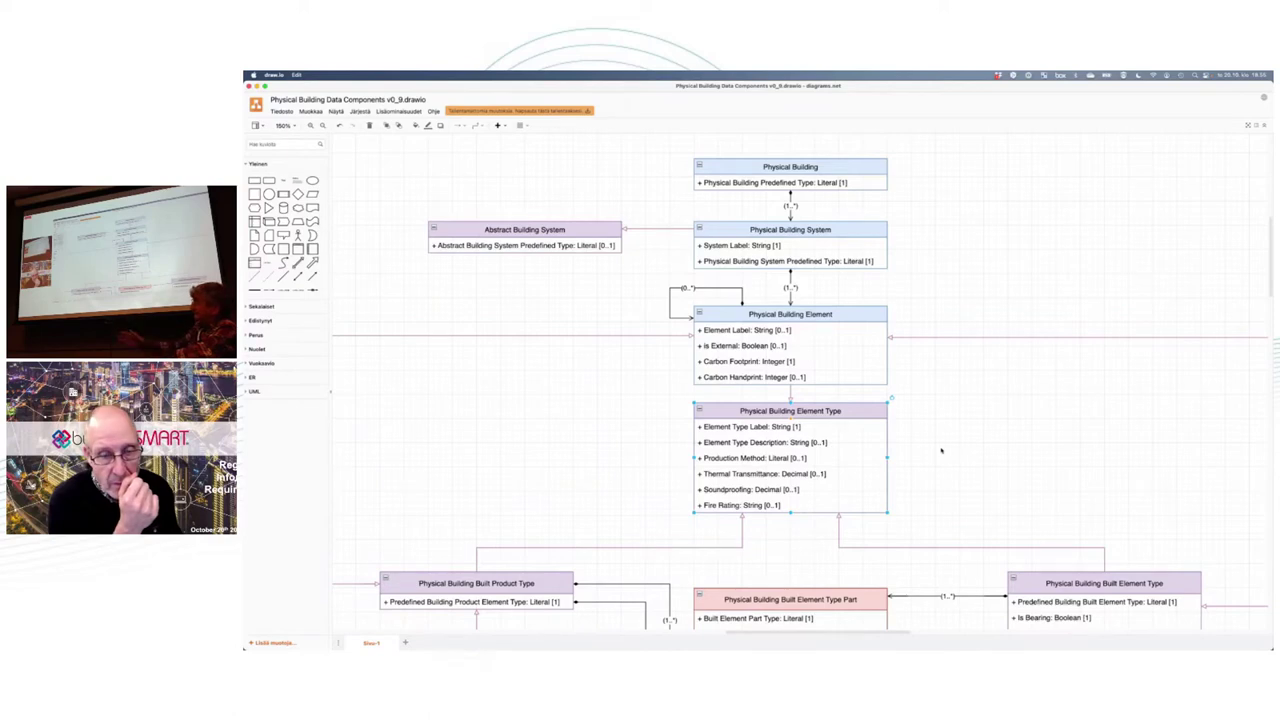
scroll(940, 450, "down", 3)
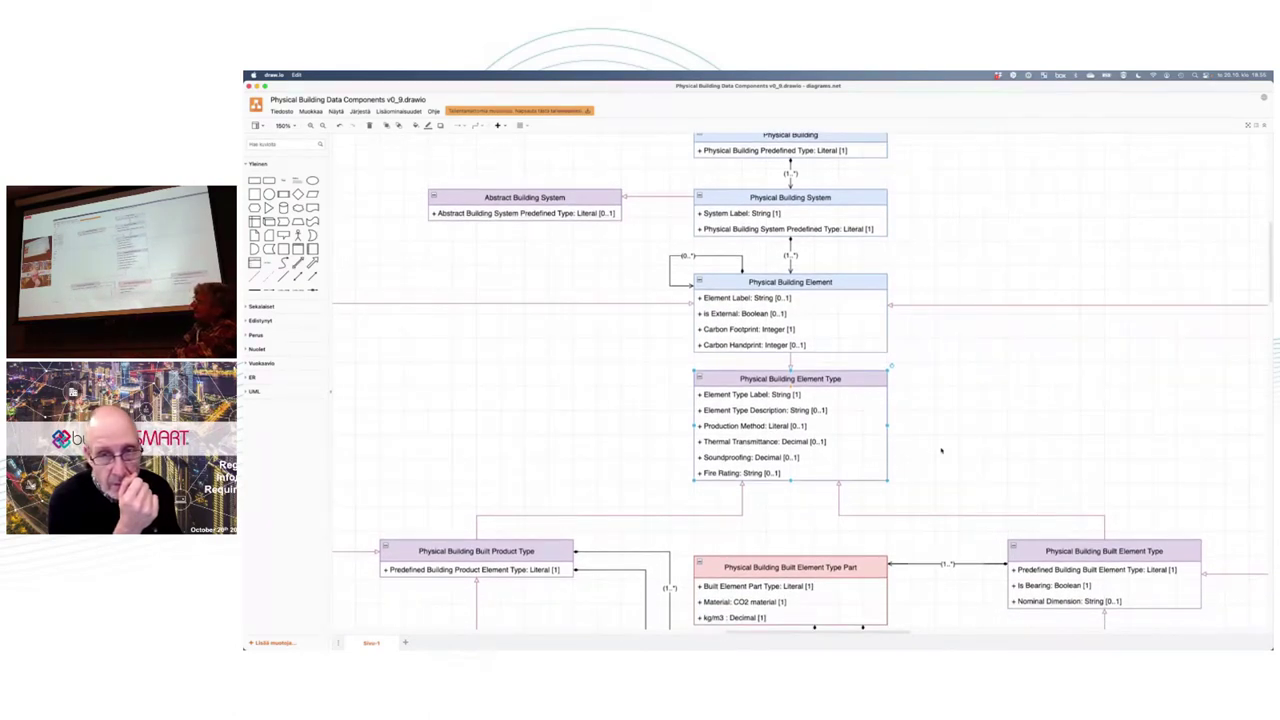
scroll(940, 450, "right", 3)
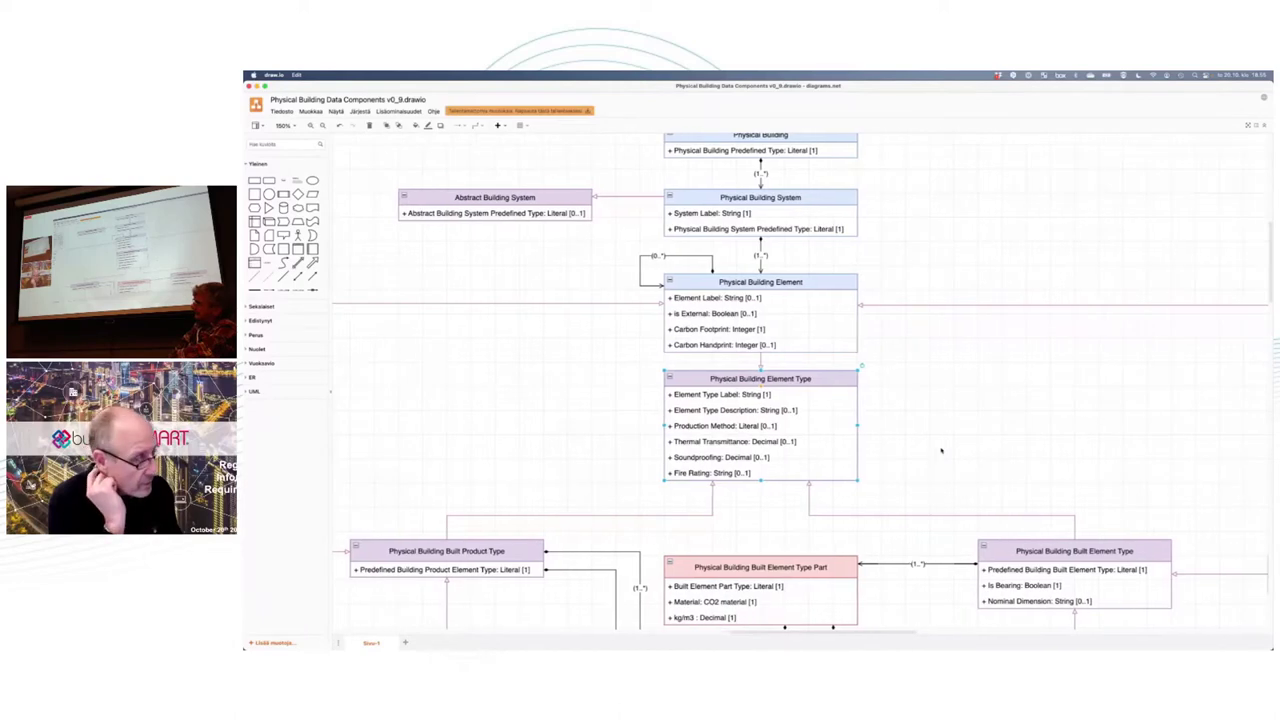